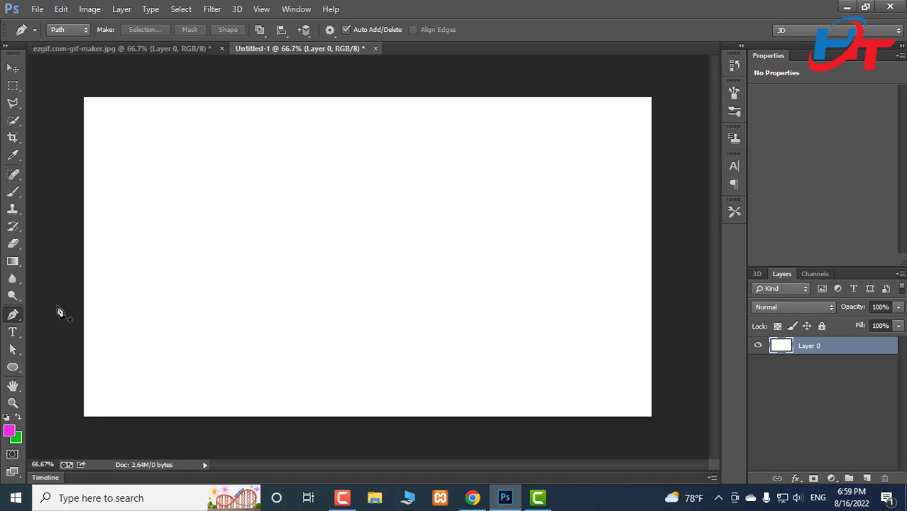
Draw the flame shape's left outer edge with the Pen tool, curving from the lower-left tip up to the top point.
click(306, 260)
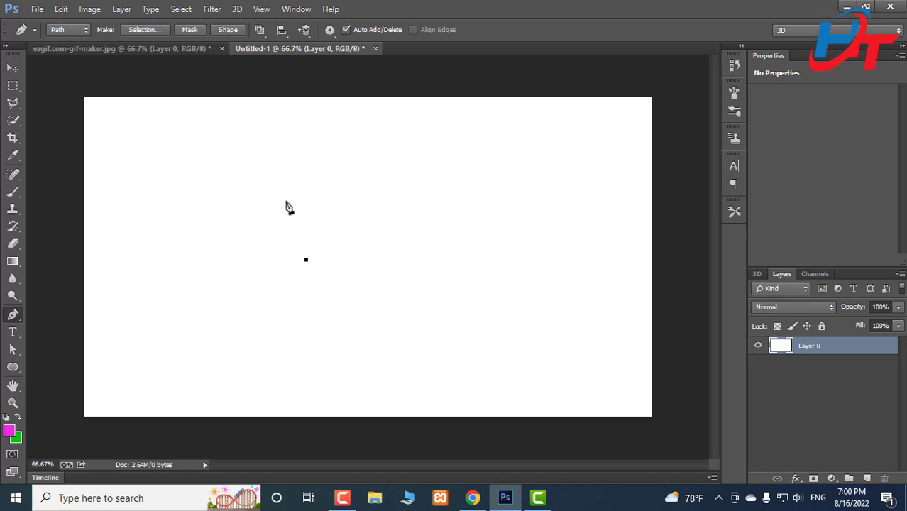
drag(286, 201, 307, 162)
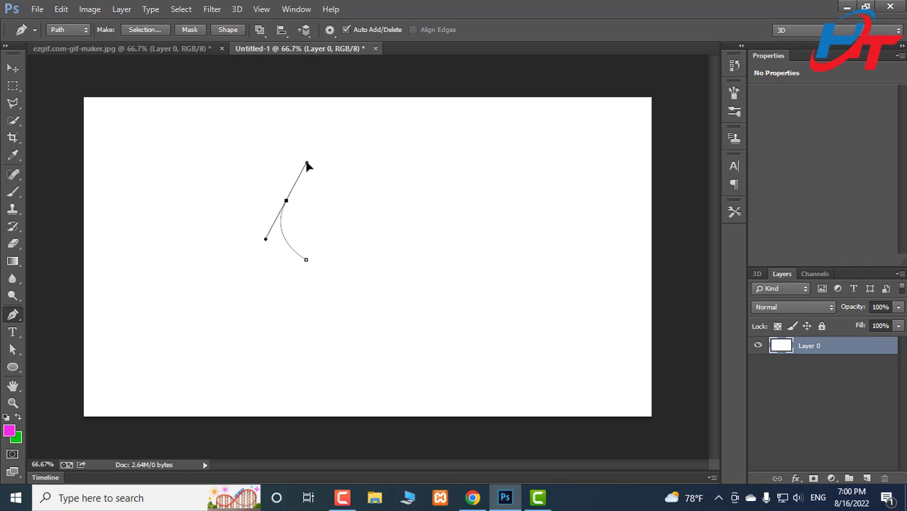
click(287, 202)
click(298, 157)
drag(299, 157, 304, 162)
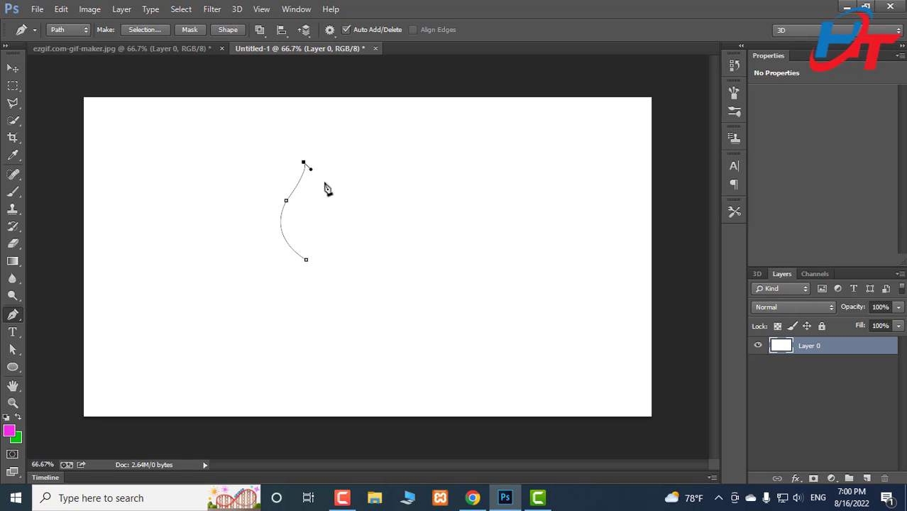
Continue the path with an S-shaped right outer edge from the top point down to the lower-right tip.
drag(345, 208, 334, 240)
alt+click(345, 208)
alt+click(340, 229)
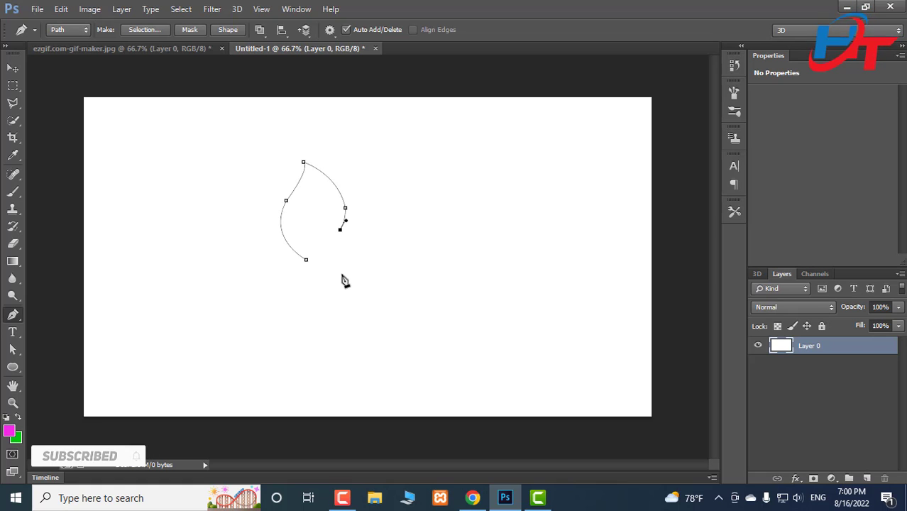
drag(347, 278, 366, 310)
Draw the narrow pointed inner notch from the lower-right tip and close the path at the lower-left starting point.
drag(347, 279, 320, 203)
click(318, 210)
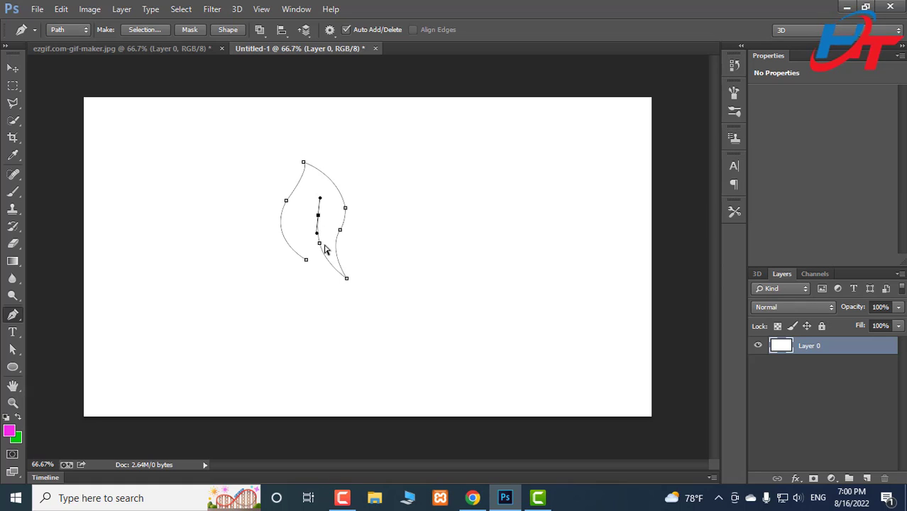
drag(317, 225, 310, 200)
click(318, 215)
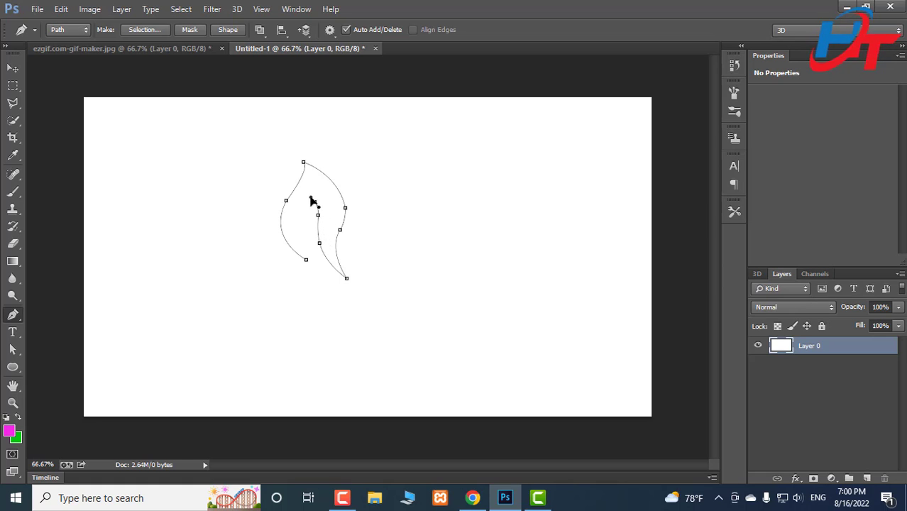
click(315, 202)
mouse_move(309, 220)
mouse_down()
mouse_move(303, 232)
mouse_move(310, 223)
mouse_up()
click(306, 261)
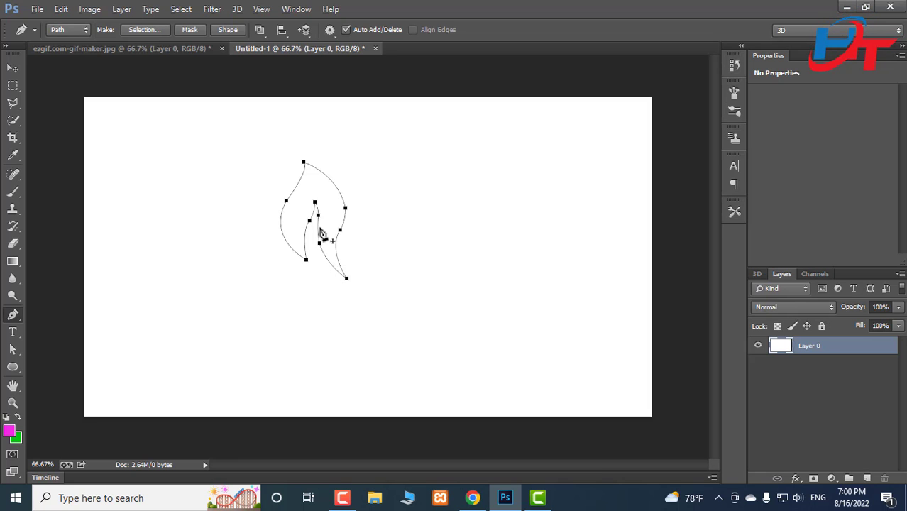
Adjust the upper direction handle of the middle anchor on the notch's left edge with the Direct Selection Tool.
scroll(319, 234, up, 3)
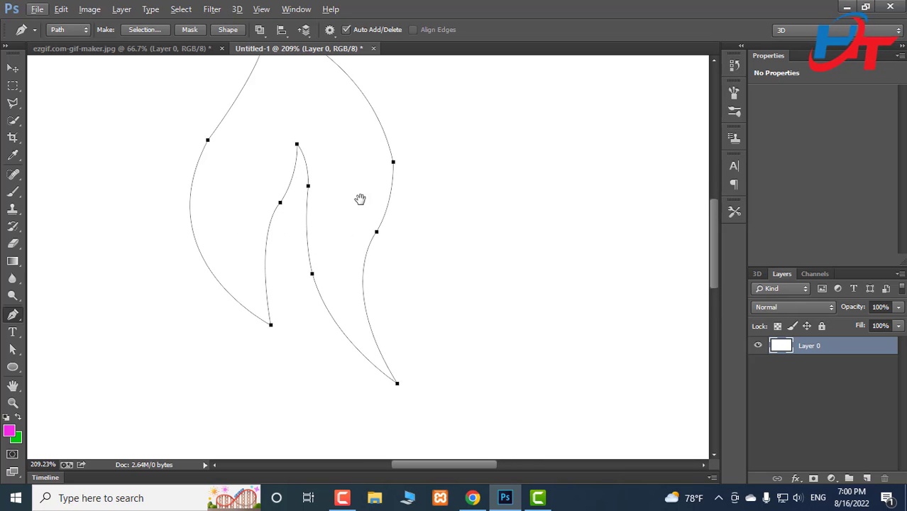
drag(360, 199, 395, 254)
scroll(395, 255, down, 2)
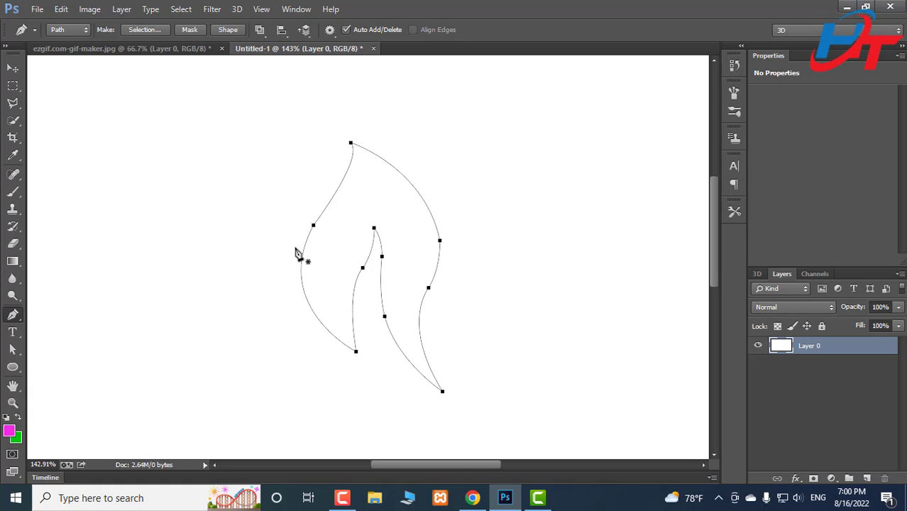
scroll(464, 304, up, 2)
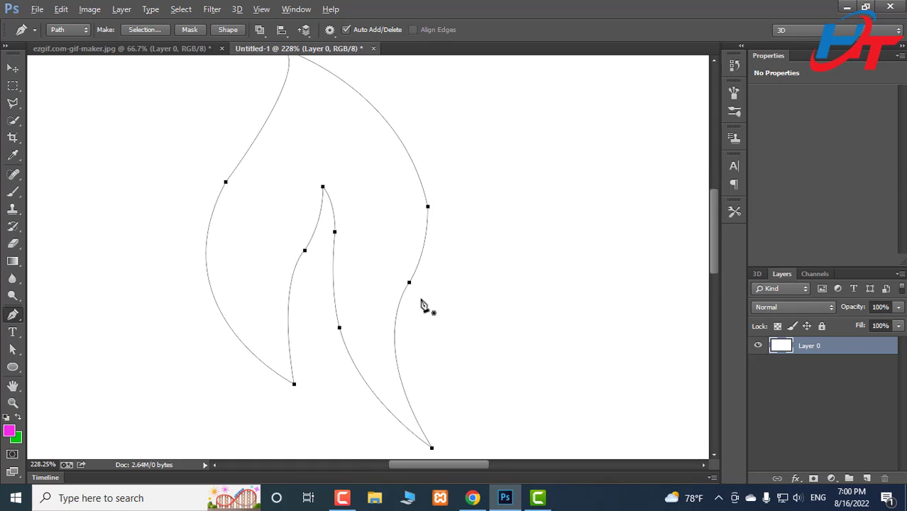
key(alt)
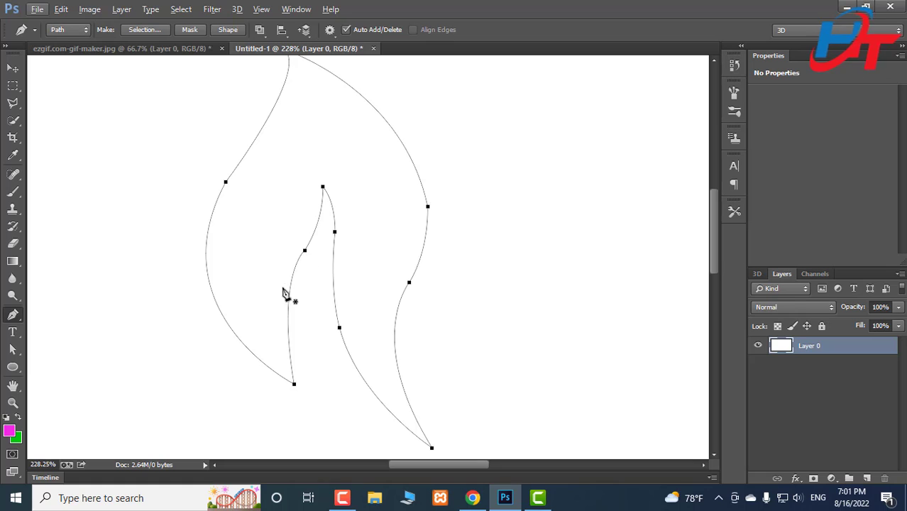
scroll(297, 312, down, 2)
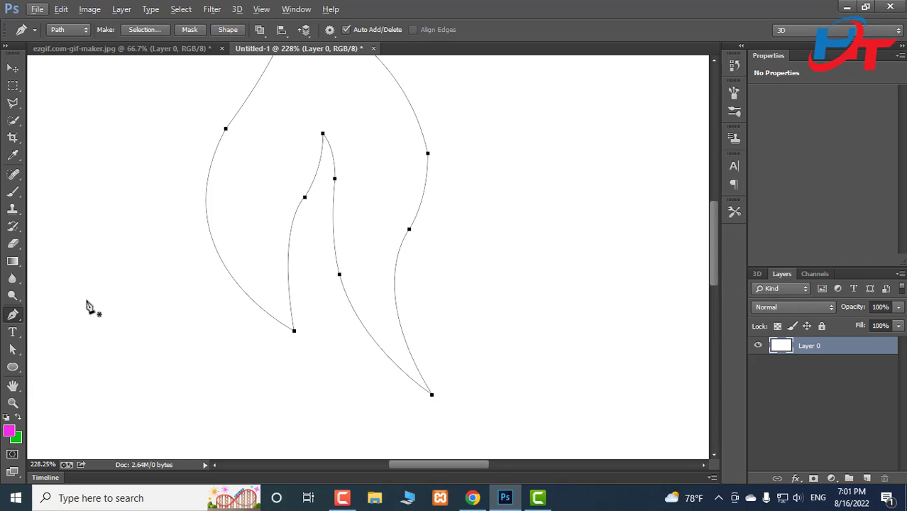
click(14, 351)
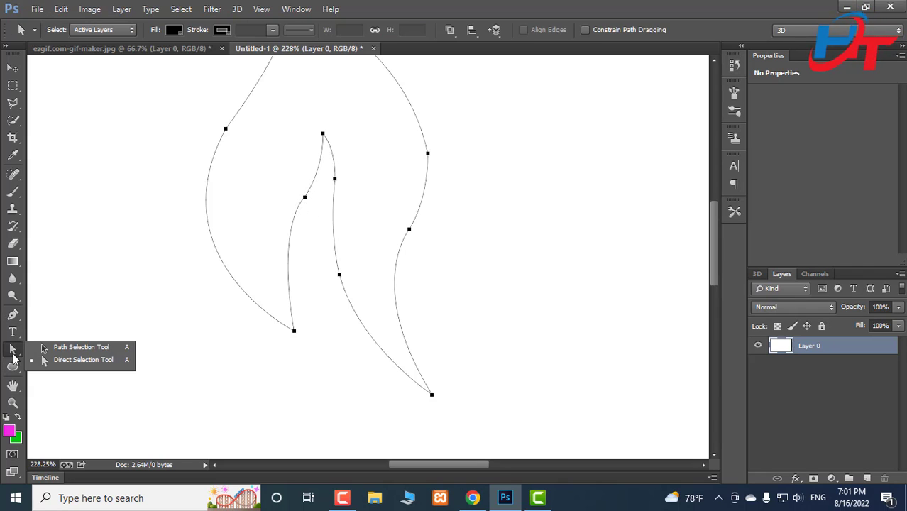
click(77, 364)
click(306, 199)
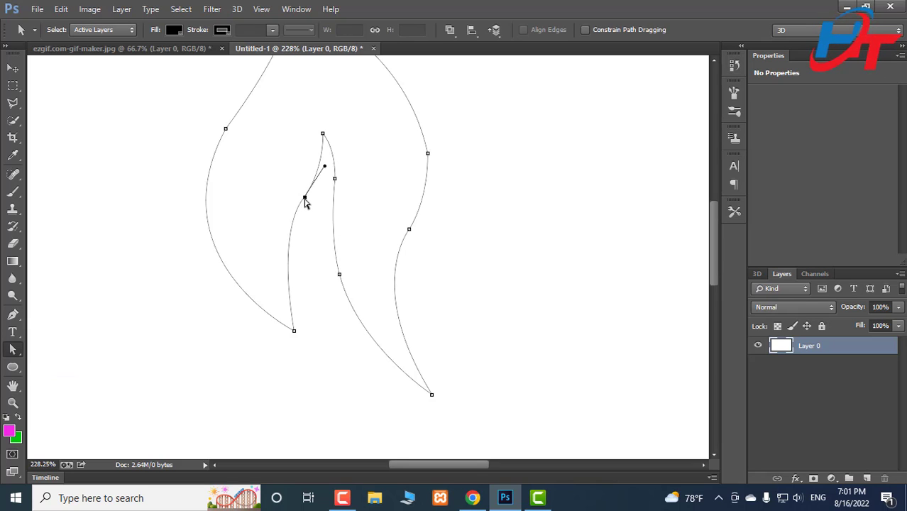
mouse_move(326, 169)
mouse_down()
mouse_move(338, 144)
mouse_move(330, 167)
mouse_up()
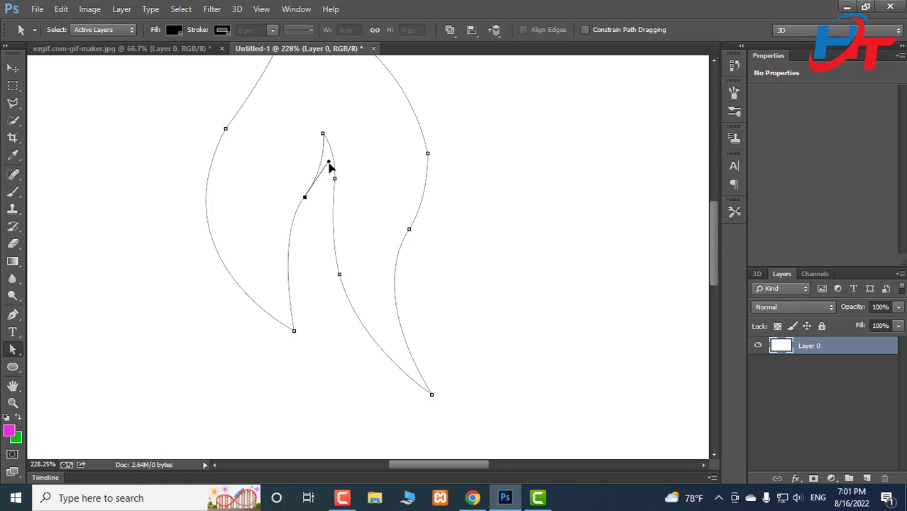
Move the lower-left tip down toward the notch and reshape the notch's left edge with its handle and middle anchor.
click(294, 332)
drag(295, 332, 314, 343)
drag(295, 240, 264, 259)
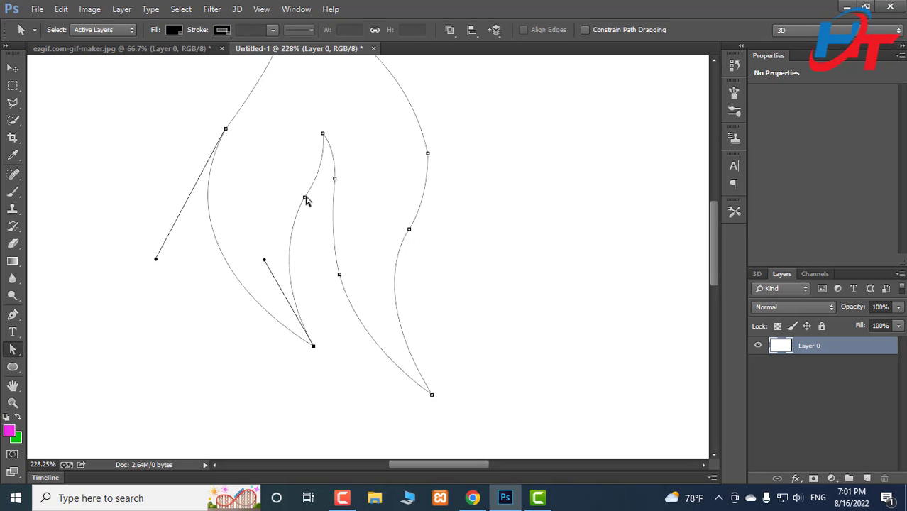
drag(305, 198, 301, 208)
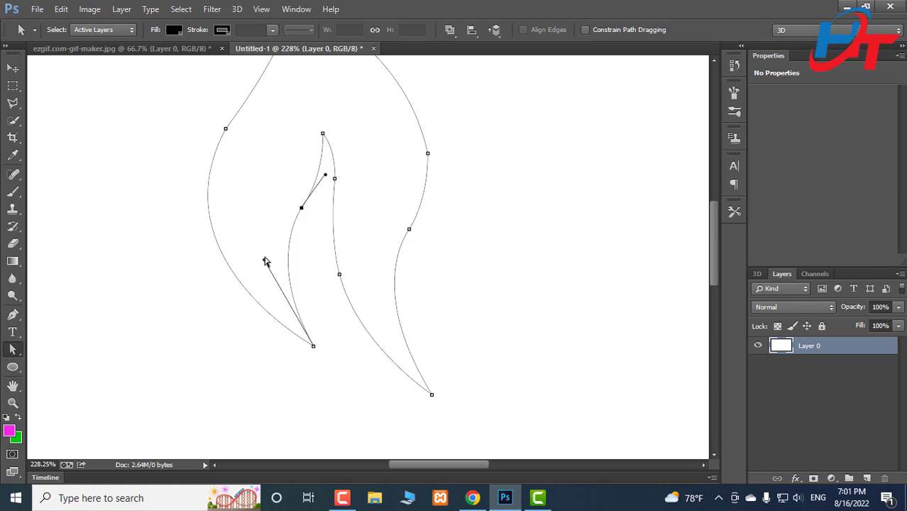
drag(266, 262, 274, 278)
click(353, 226)
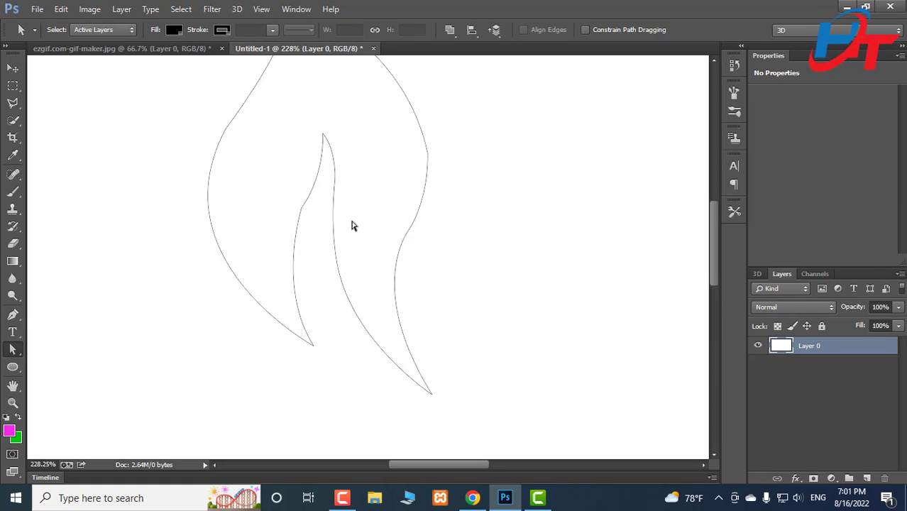
Smooth the notch's left edge by steepening the middle anchor's handle and moving that anchor slightly up and inward.
click(301, 209)
drag(325, 173, 319, 156)
drag(301, 210, 307, 196)
click(319, 242)
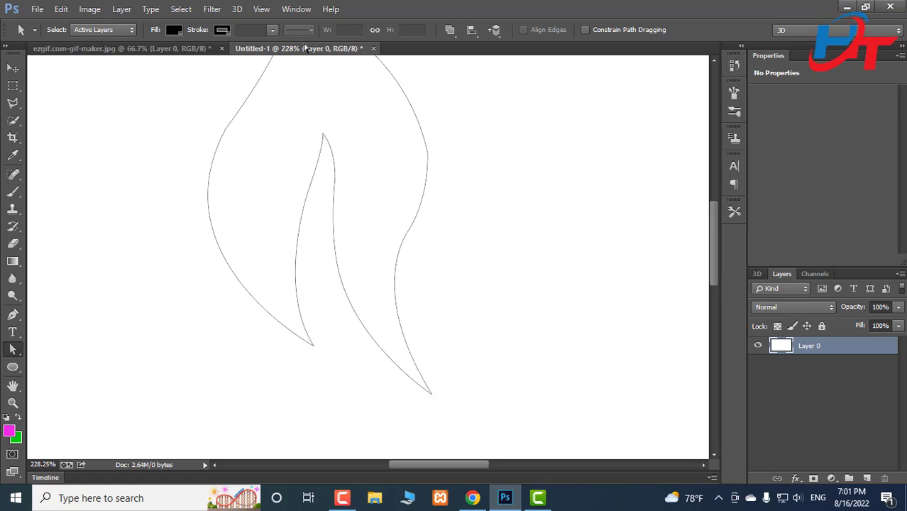
Flatten the lower right outer edge by shortening the lower-right tip's handle and raising the waist anchor's upper handle.
scroll(337, 252, up, 3)
scroll(338, 251, down, 2)
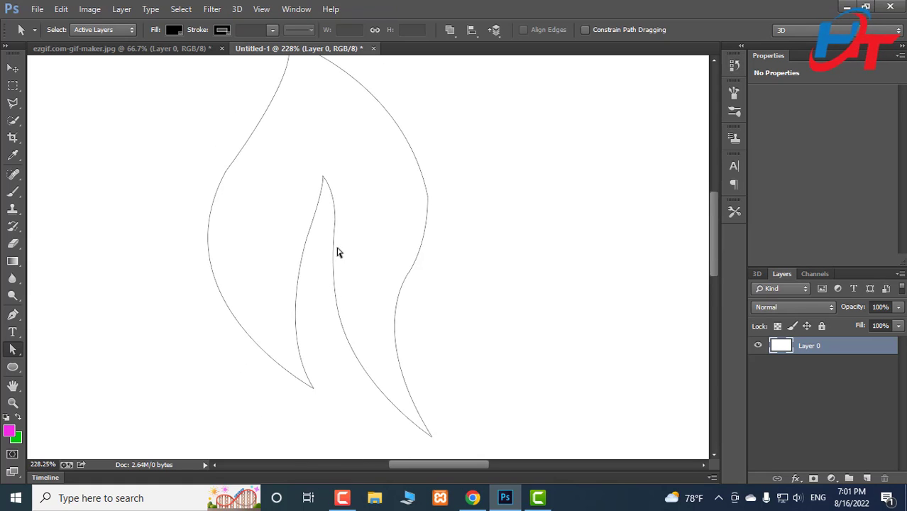
key(alt)
click(408, 282)
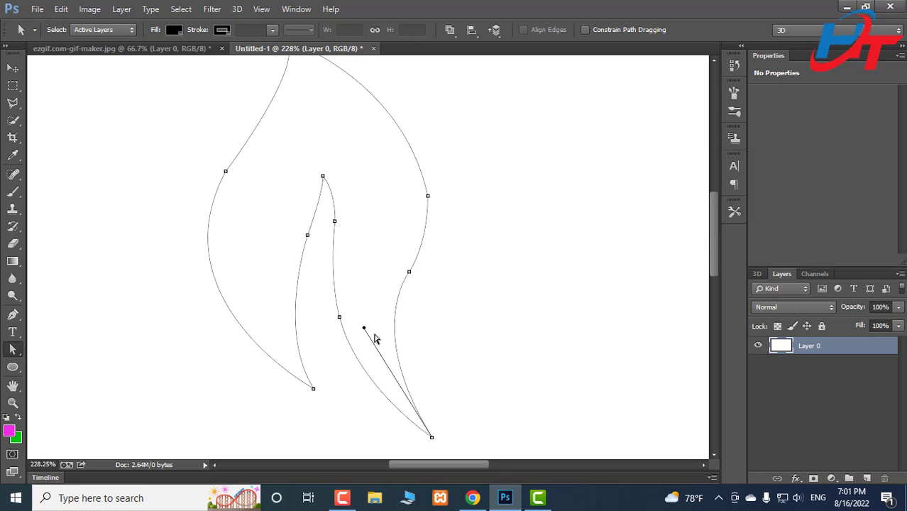
drag(362, 331, 370, 366)
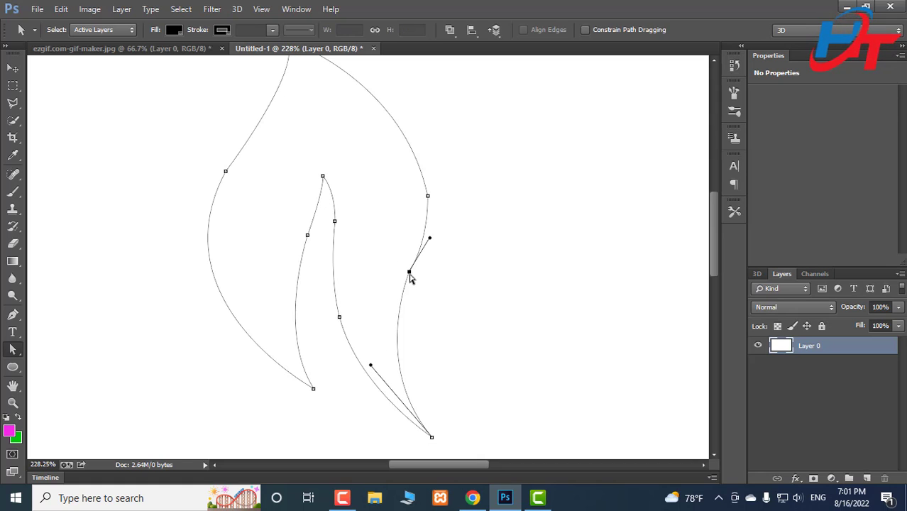
drag(429, 239, 429, 211)
click(446, 231)
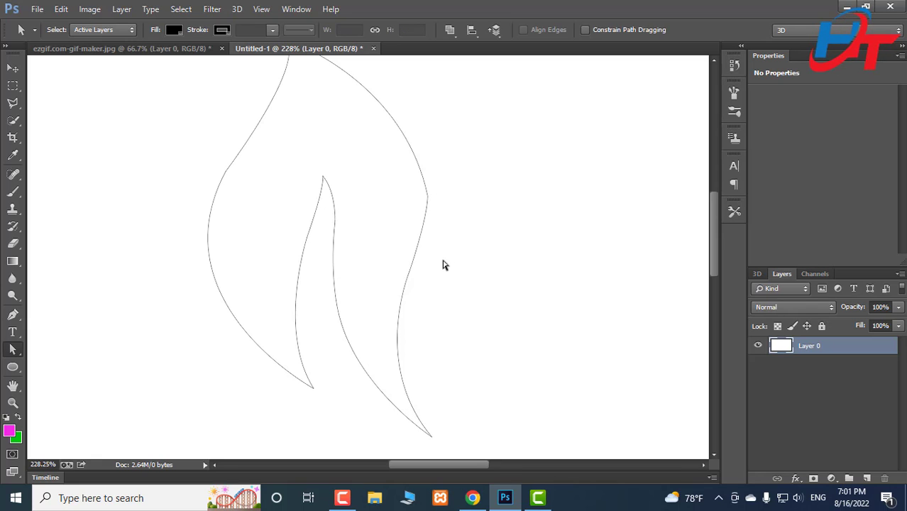
Lower the waist anchor's upper handle to round the curve above it, and fine-tune the anchor's position.
click(410, 275)
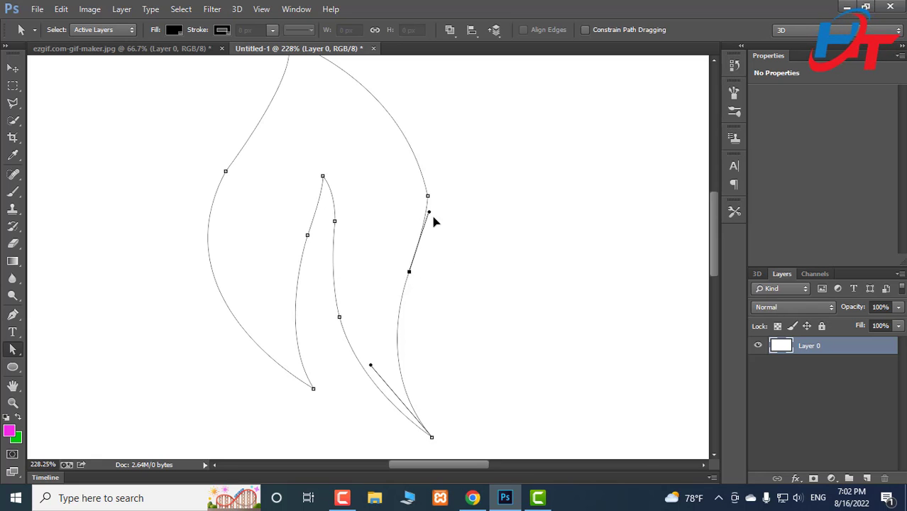
drag(433, 216, 431, 237)
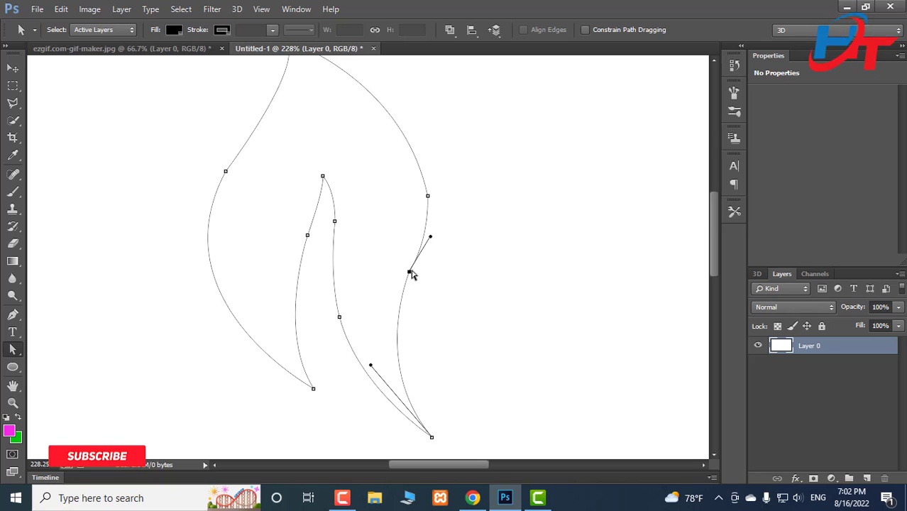
drag(413, 275, 402, 275)
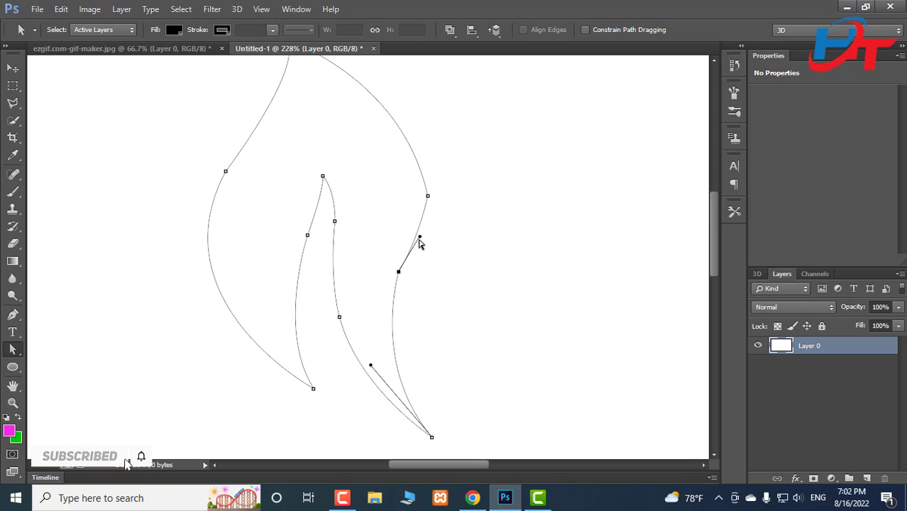
mouse_move(419, 236)
mouse_down()
mouse_move(432, 237)
mouse_move(422, 243)
mouse_up()
drag(399, 271, 410, 272)
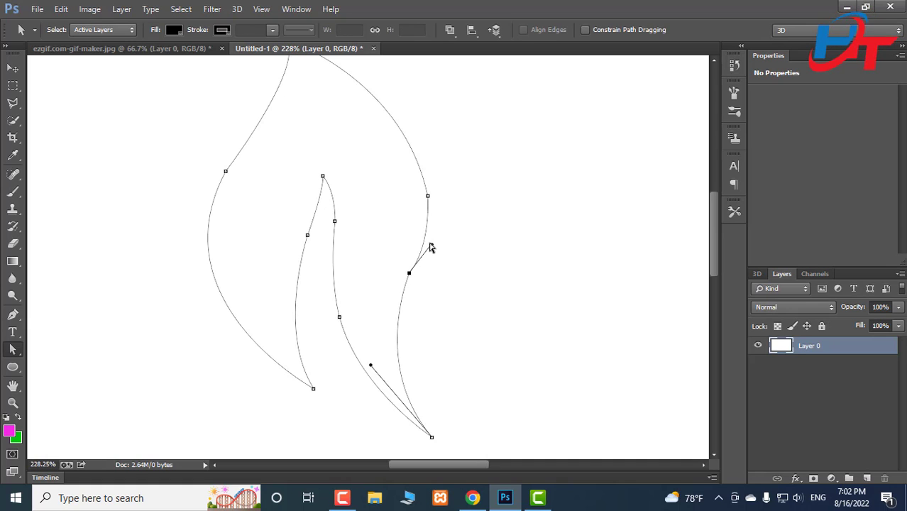
click(425, 252)
click(409, 276)
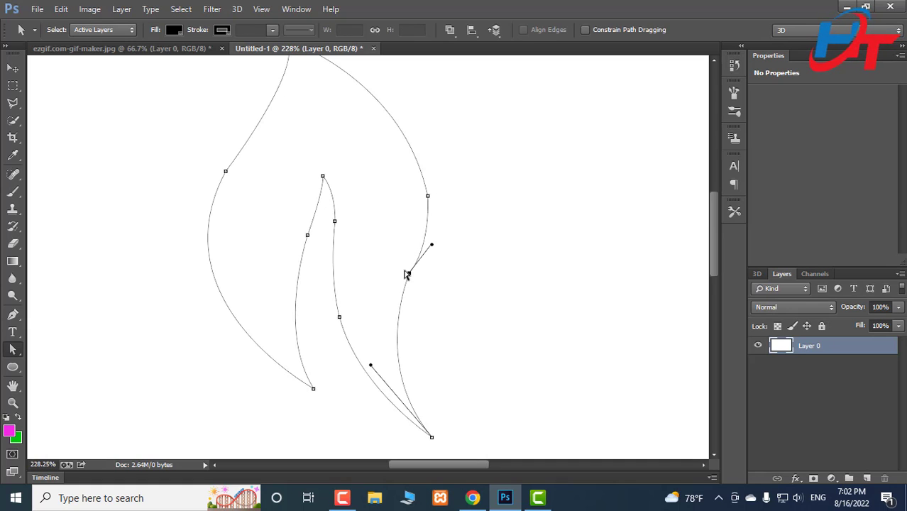
Deepen the curve above the lower-right tip, shift the waist anchor slightly outward and turn its upper handle inward.
scroll(404, 315, down, 1)
mouse_move(370, 333)
mouse_down()
mouse_move(378, 365)
mouse_move(405, 377)
mouse_move(354, 294)
mouse_move(364, 336)
mouse_up()
click(440, 232)
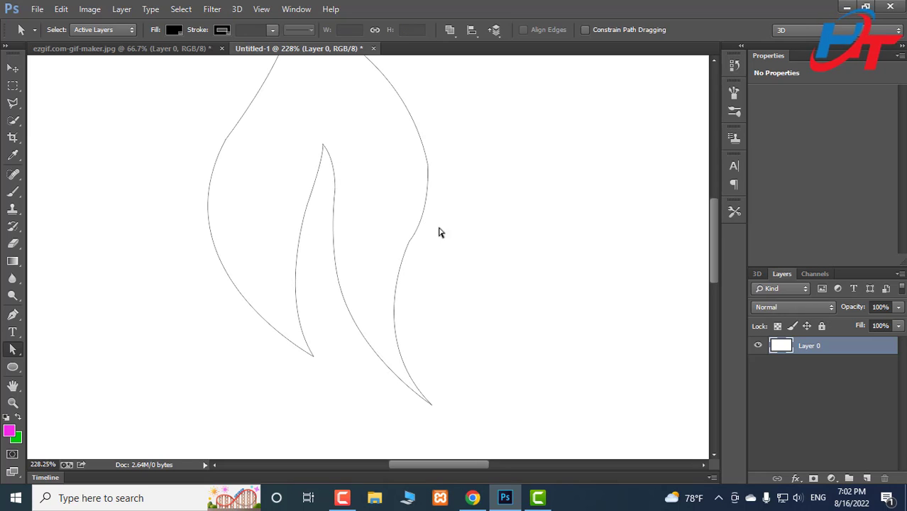
click(410, 242)
drag(410, 242, 414, 244)
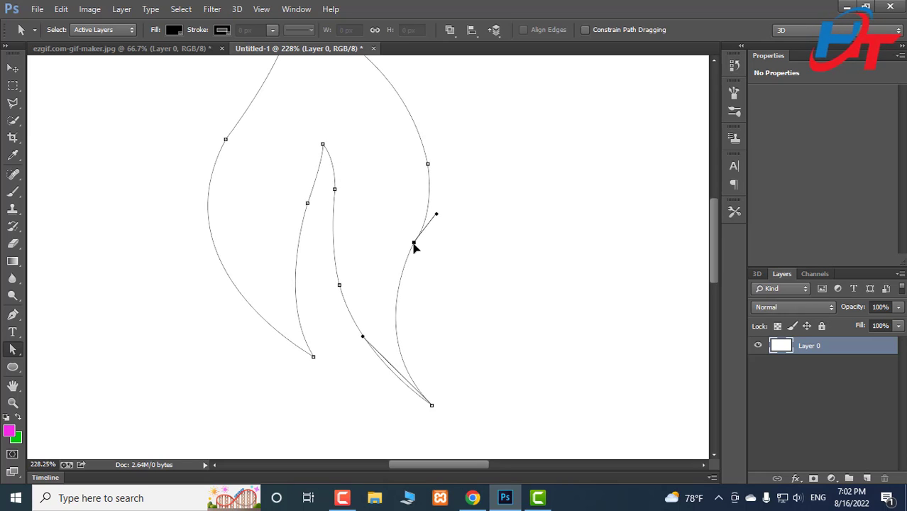
drag(435, 213, 426, 206)
click(453, 242)
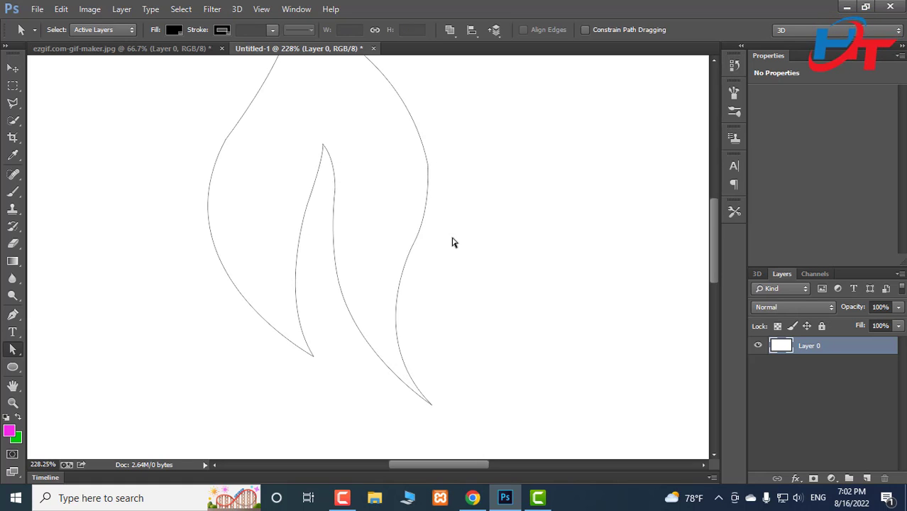
Move the anchor above the waist outward to widen the right bulge, and readjust the waist anchor and its handles.
click(417, 241)
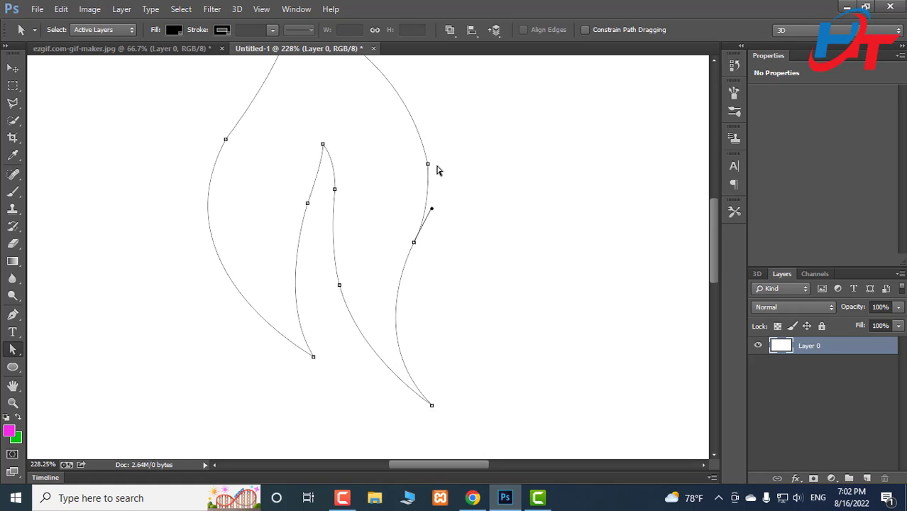
mouse_move(429, 166)
mouse_down()
mouse_move(433, 181)
mouse_move(444, 172)
mouse_up()
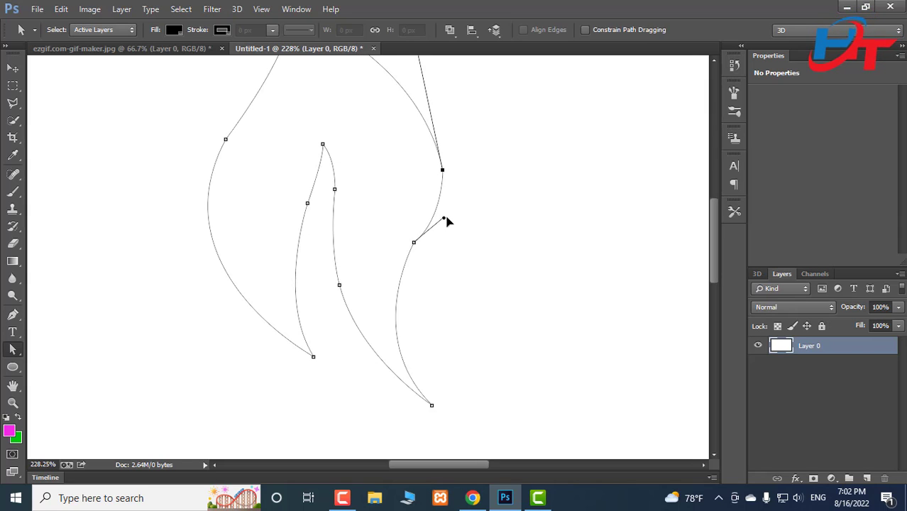
mouse_move(445, 217)
mouse_down()
mouse_move(424, 219)
mouse_move(438, 216)
mouse_move(407, 256)
mouse_move(444, 219)
mouse_up()
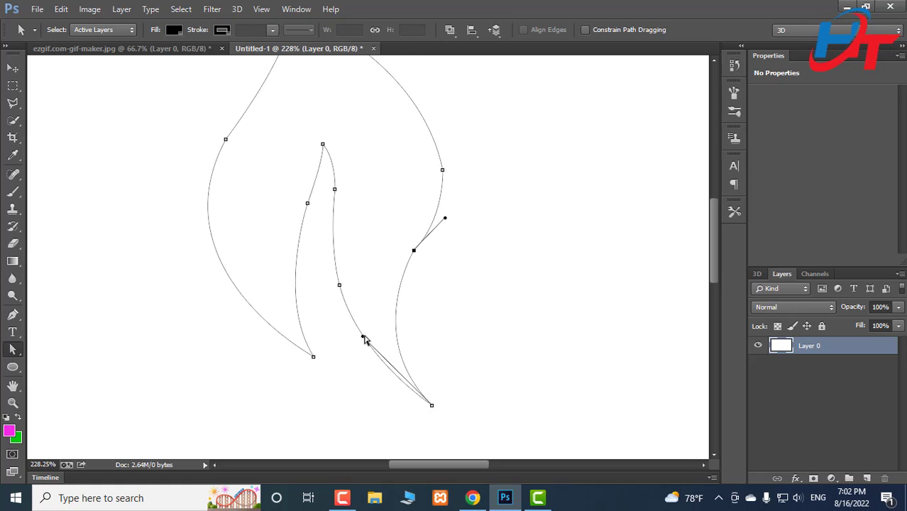
mouse_move(362, 339)
mouse_down()
mouse_move(379, 364)
mouse_move(373, 318)
mouse_move(377, 379)
mouse_move(361, 339)
mouse_up()
click(478, 293)
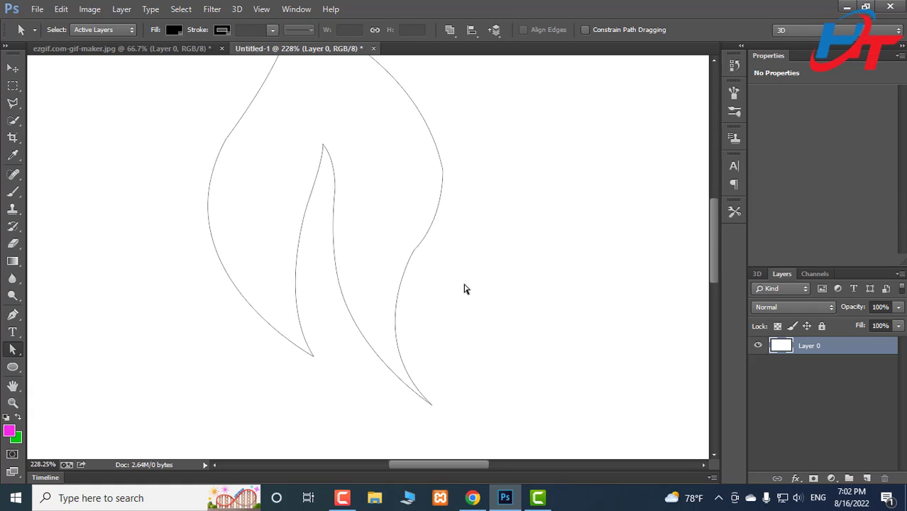
Smooth the right edge by moving the anchor above the waist inward and up, adjusting the waist's upper handle and nudging the waist anchor inward.
scroll(462, 277, up, 2)
scroll(460, 263, down, 3)
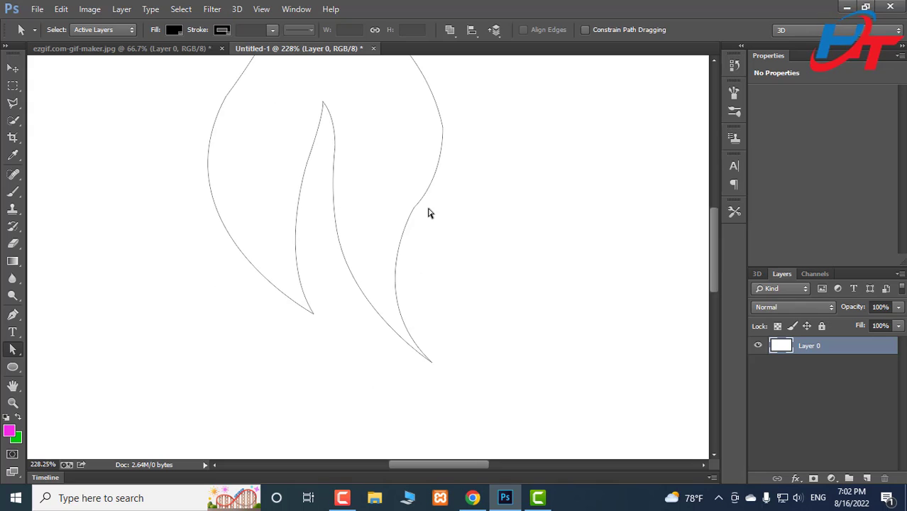
drag(426, 201, 436, 172)
drag(443, 128, 432, 111)
drag(440, 176, 441, 152)
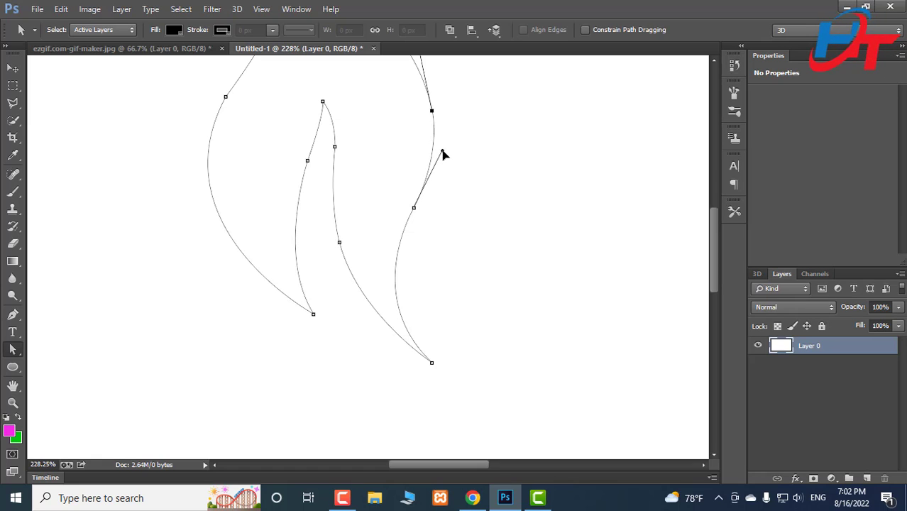
click(414, 210)
drag(414, 211, 411, 211)
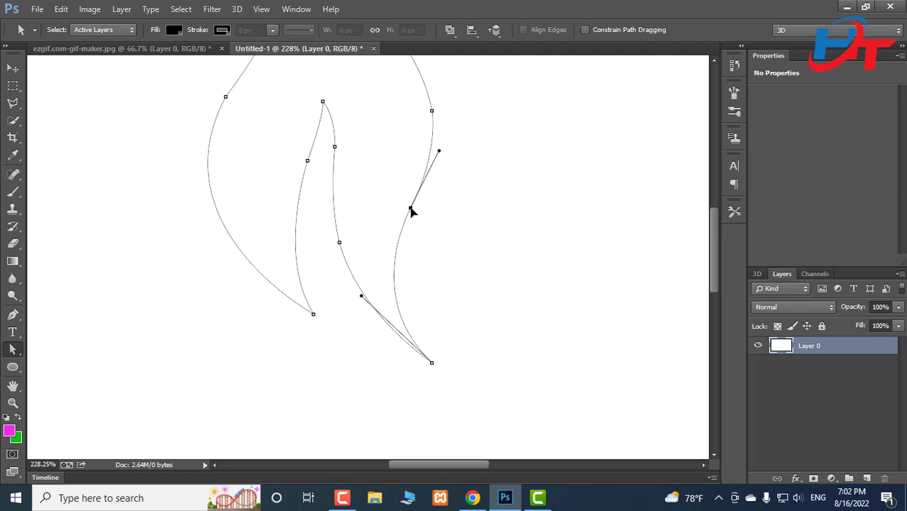
click(458, 243)
Convert the refined flame path into a selection.
scroll(457, 245, up, 4)
scroll(456, 246, down, 6)
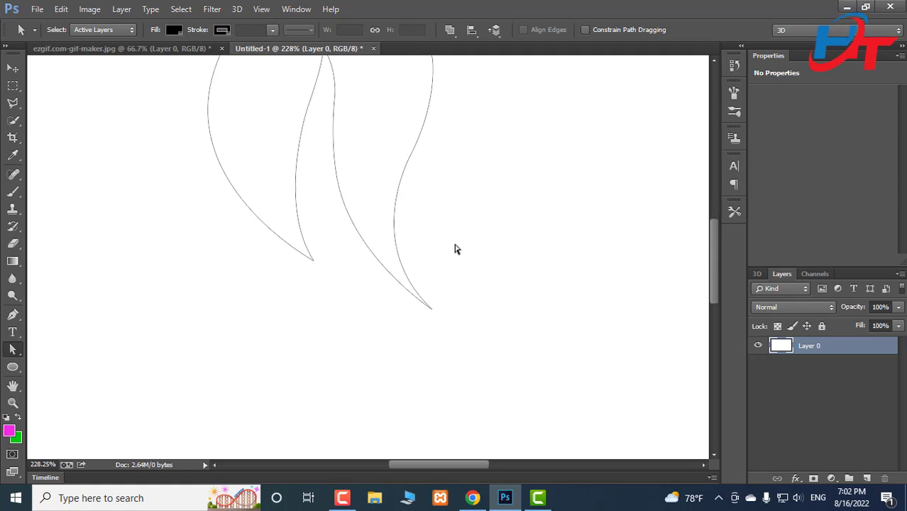
scroll(456, 249, up, 4)
scroll(445, 267, up, 2)
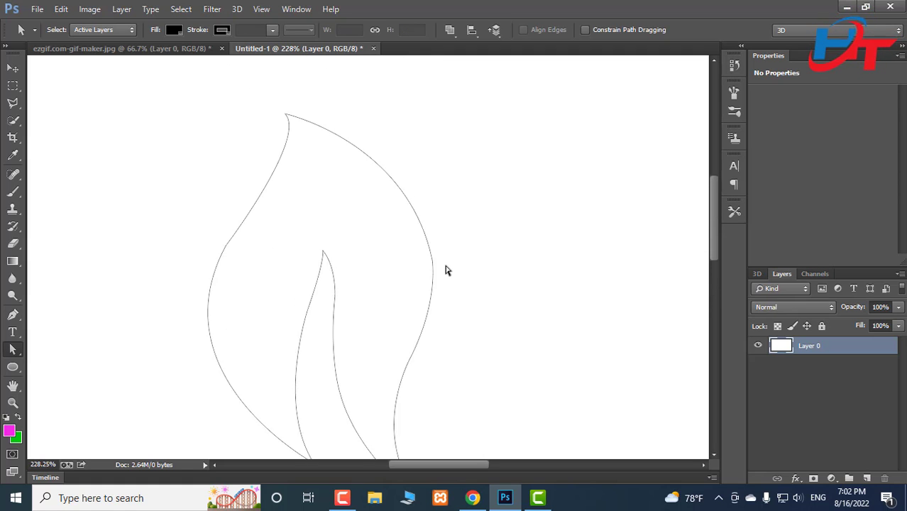
scroll(446, 267, down, 2)
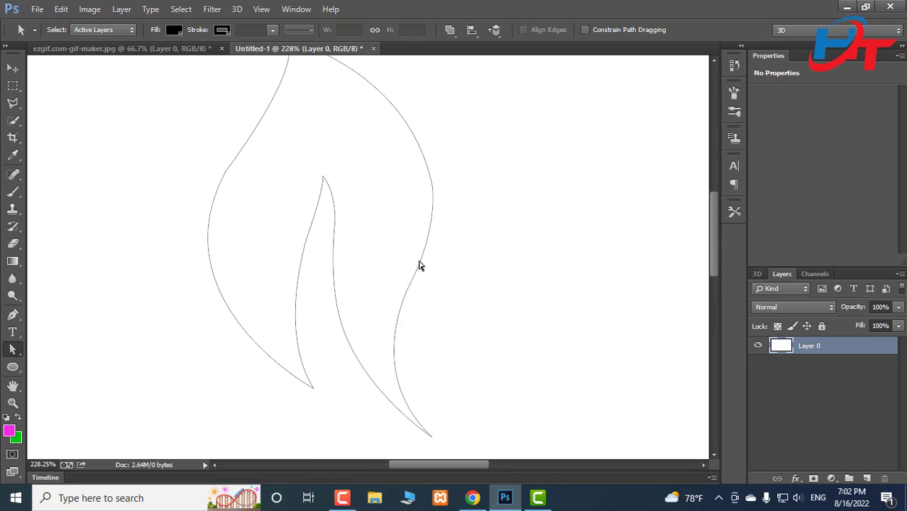
click(419, 265)
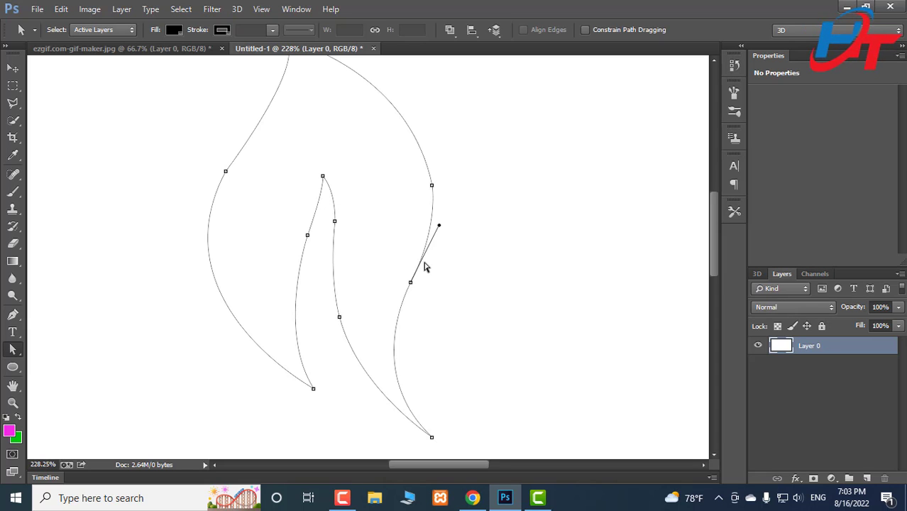
key(ctrl+Return)
Fill the flame-shaped selection on Layer 0 with the green background colour.
scroll(412, 258, up, 1)
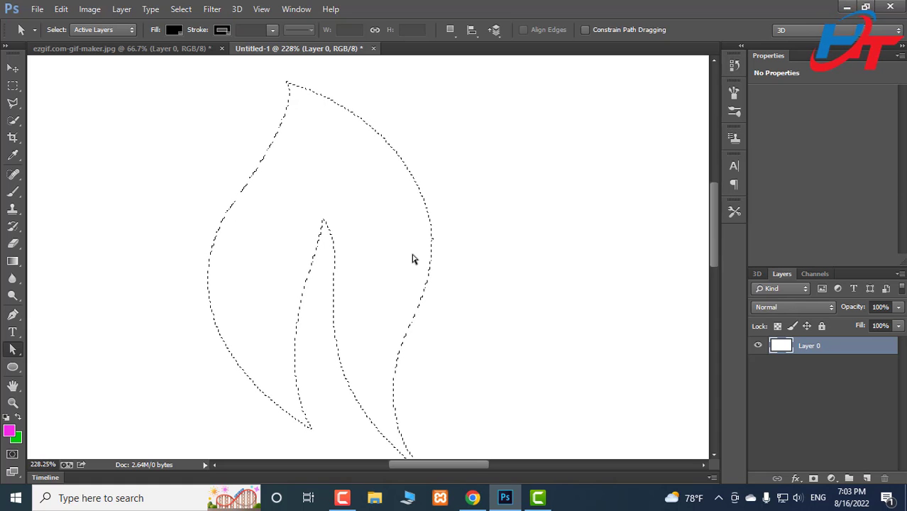
key(ctrl+BackSpace)
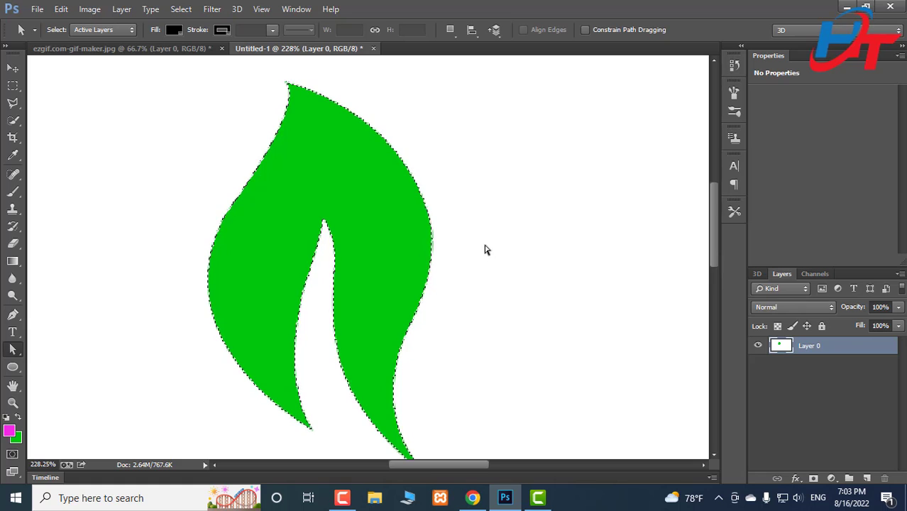
scroll(488, 234, down, 3)
scroll(330, 310, up, 2)
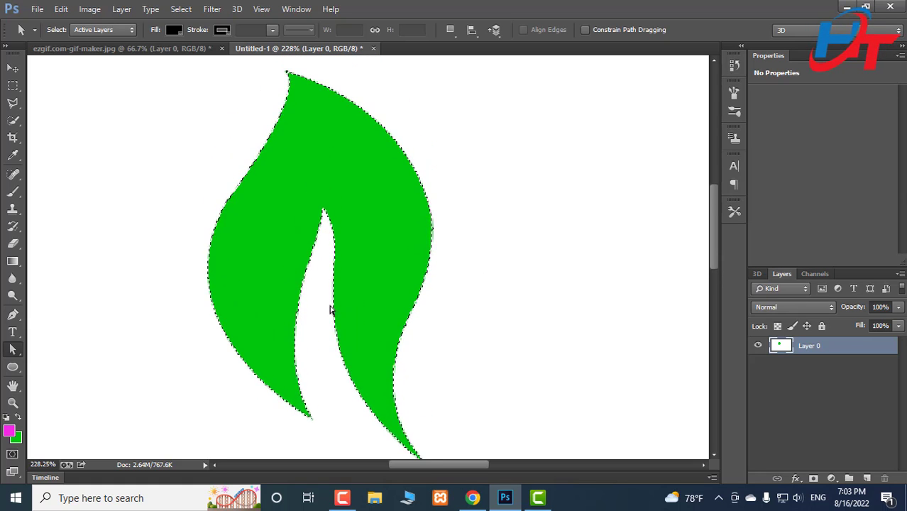
scroll(330, 310, down, 1)
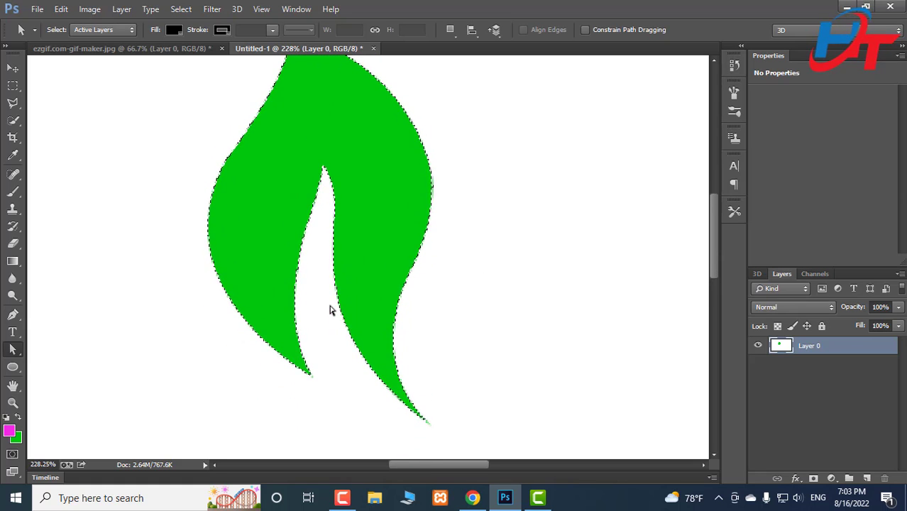